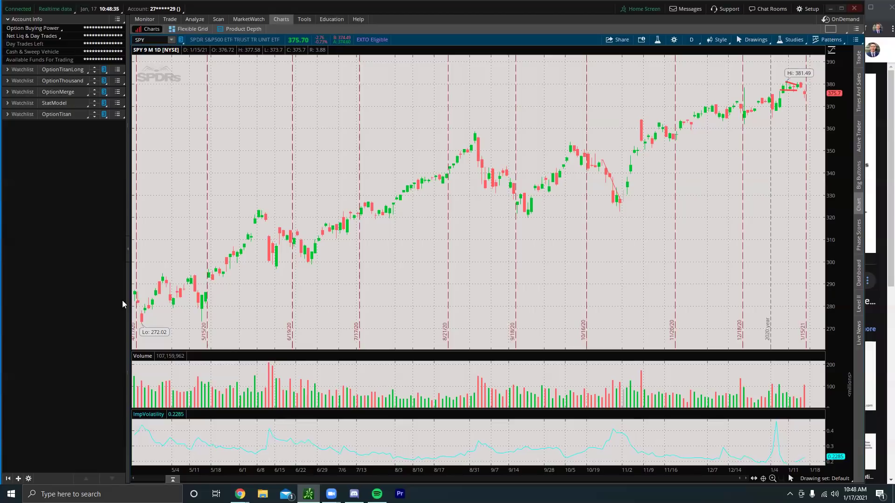
- Switch to Chrome and review the option theta decay graph and the long call calculator for the TSLA 22 Jan $1000 call
{"action": "left_click", "coordinate": [878, 268]}
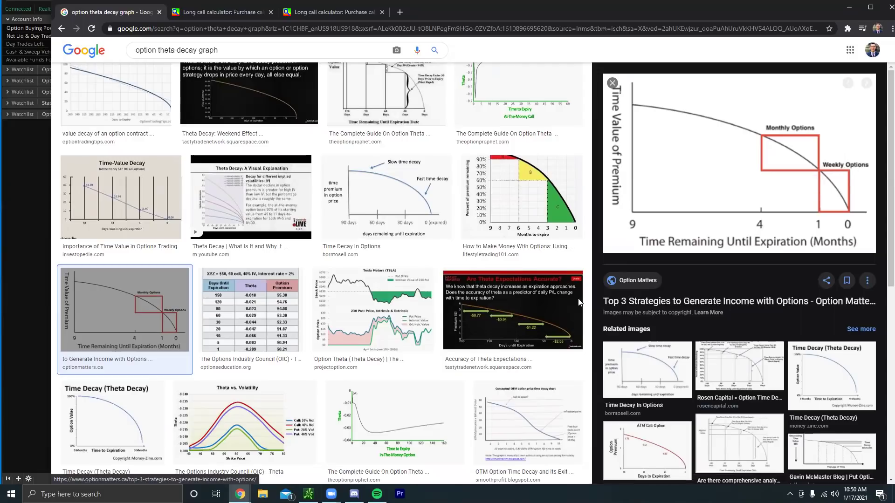
{"action": "left_click", "coordinate": [227, 15]}
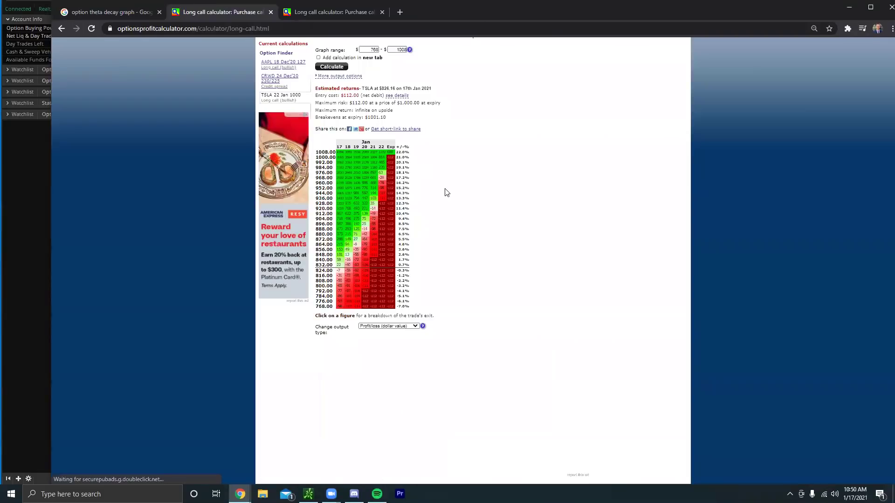
{"action": "scroll", "coordinate": [473, 261], "scroll_direction": "up", "scroll_amount": 1}
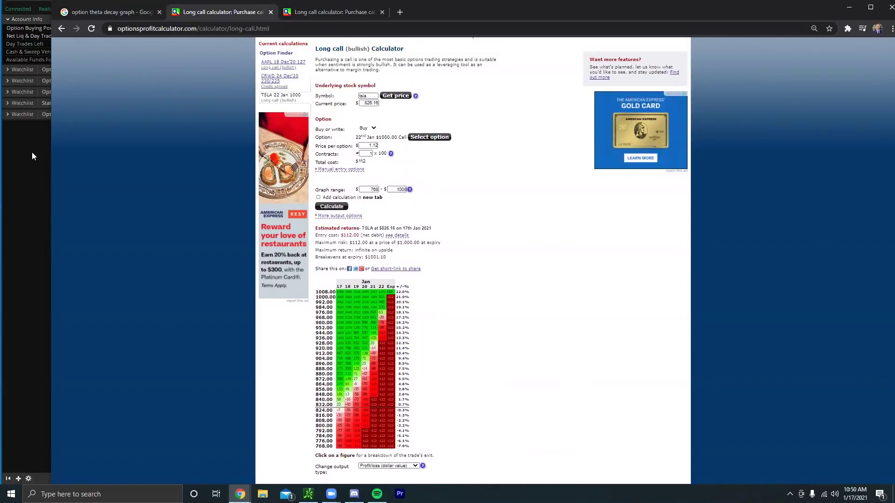
- Switch to thinkorswim, load the symbol TSLA, and open its option chain
{"action": "key", "text": "alt+Tab"}
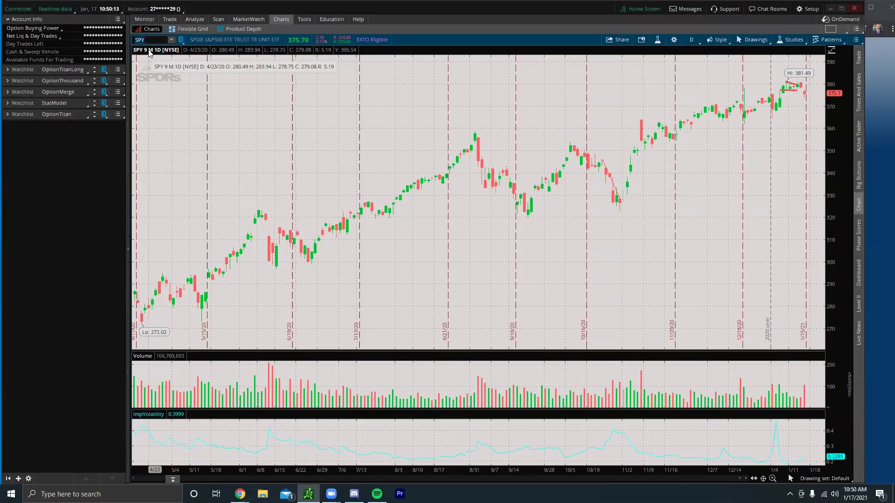
{"action": "type", "text": "TSLA"}
{"action": "key", "text": "Return"}
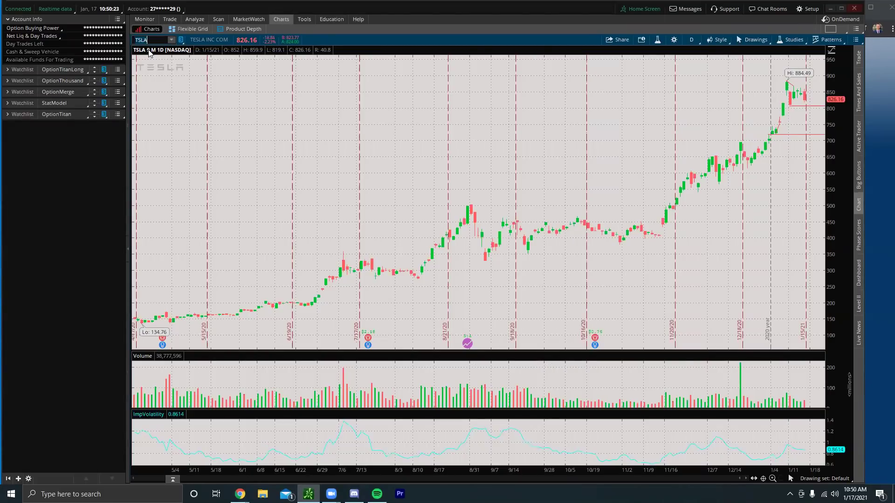
{"action": "left_click", "coordinate": [169, 18]}
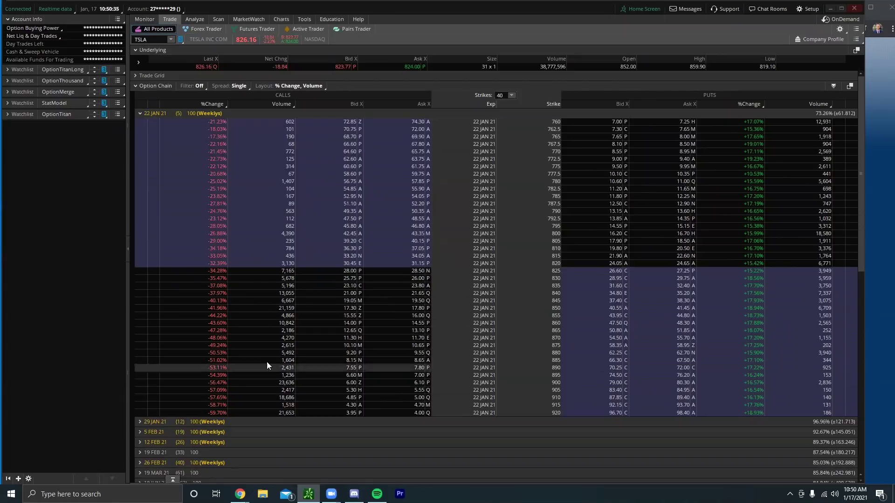
- Switch to Chrome and examine the $1000 call's estimated profit and loss by date and share price, checking against the TSLA option chain in thinkorswim
{"action": "mouse_move", "coordinate": [240, 494]}
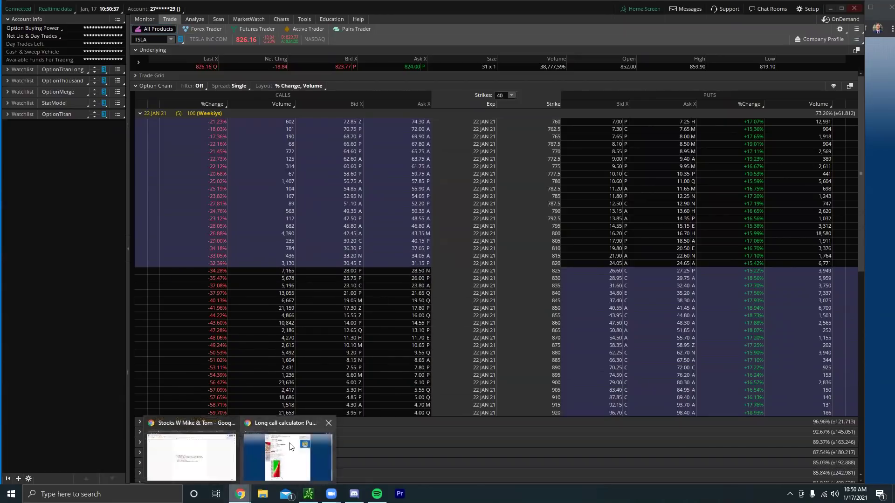
{"action": "left_click", "coordinate": [270, 438]}
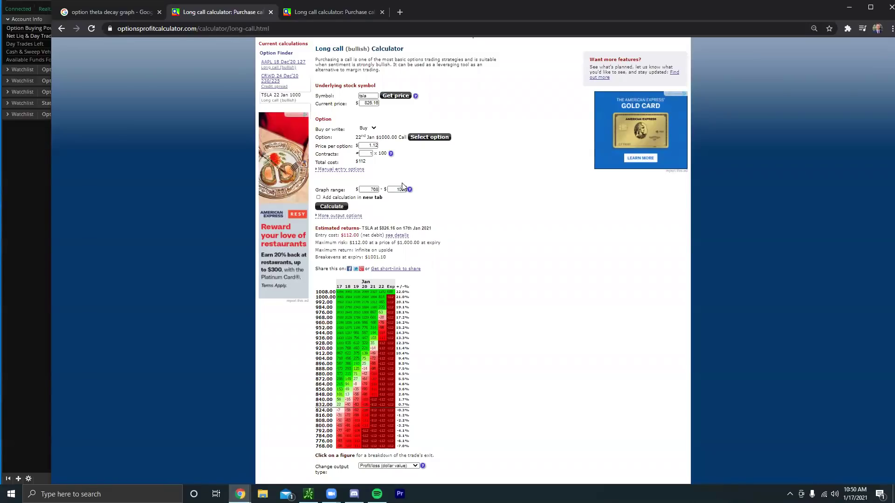
{"action": "scroll", "coordinate": [683, 317], "scroll_direction": "down", "scroll_amount": 4}
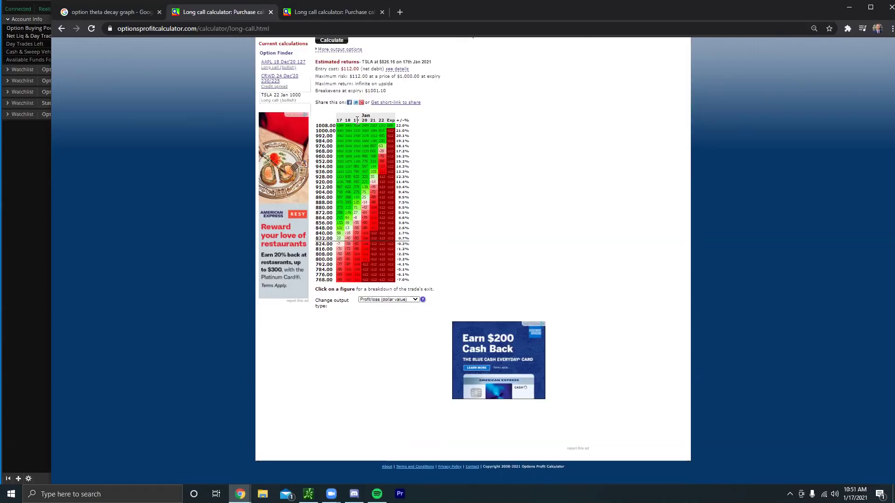
{"action": "mouse_move", "coordinate": [363, 154]}
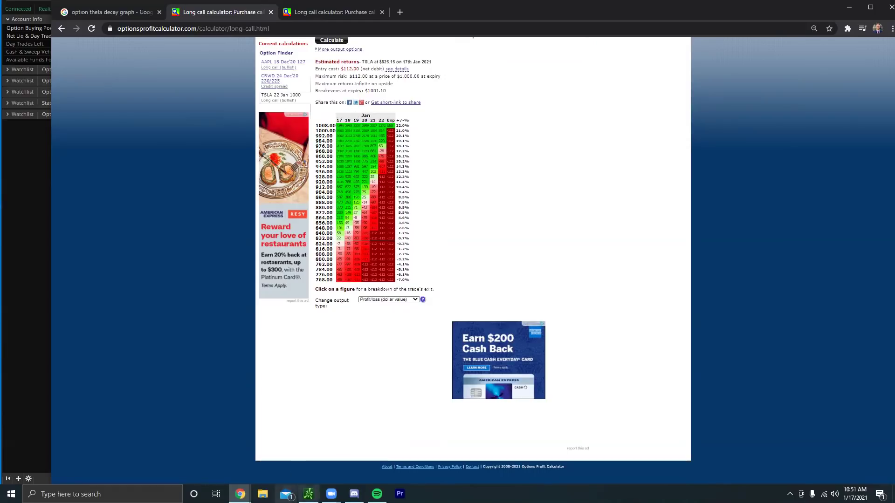
{"action": "left_click", "coordinate": [308, 494]}
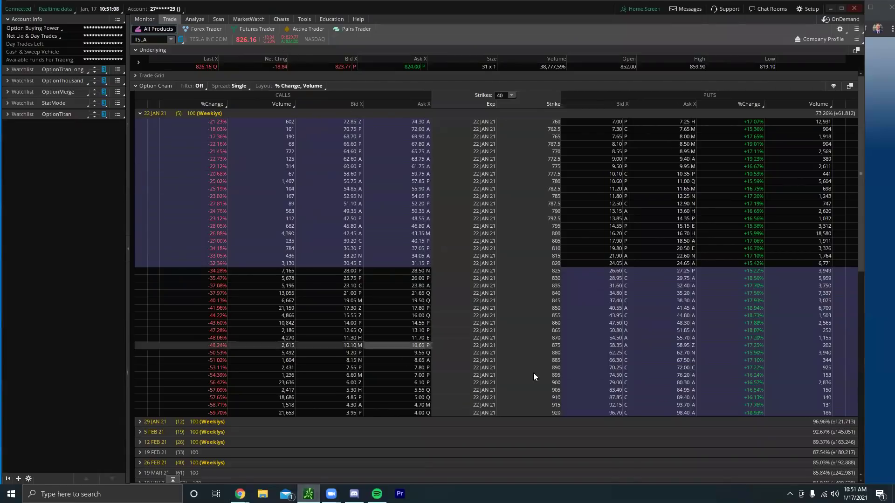
{"action": "left_click", "coordinate": [880, 297]}
{"action": "mouse_move", "coordinate": [364, 133]}
{"action": "mouse_move", "coordinate": [354, 215]}
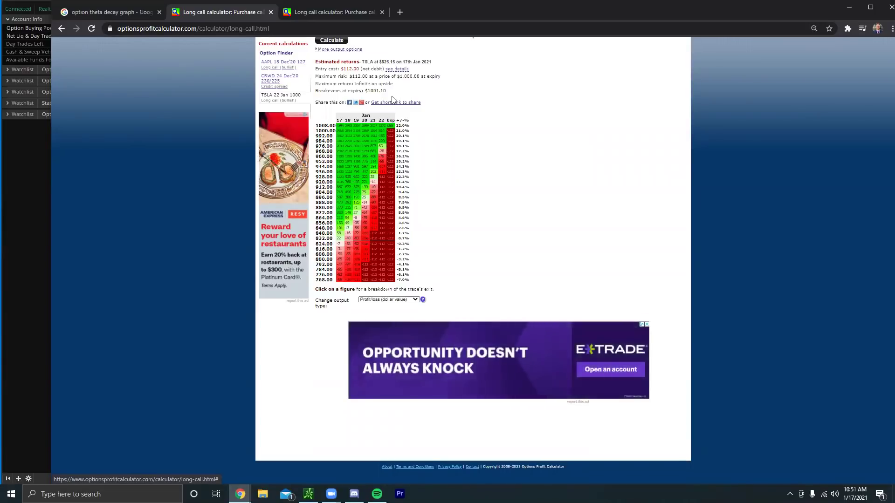
{"action": "mouse_move", "coordinate": [386, 153]}
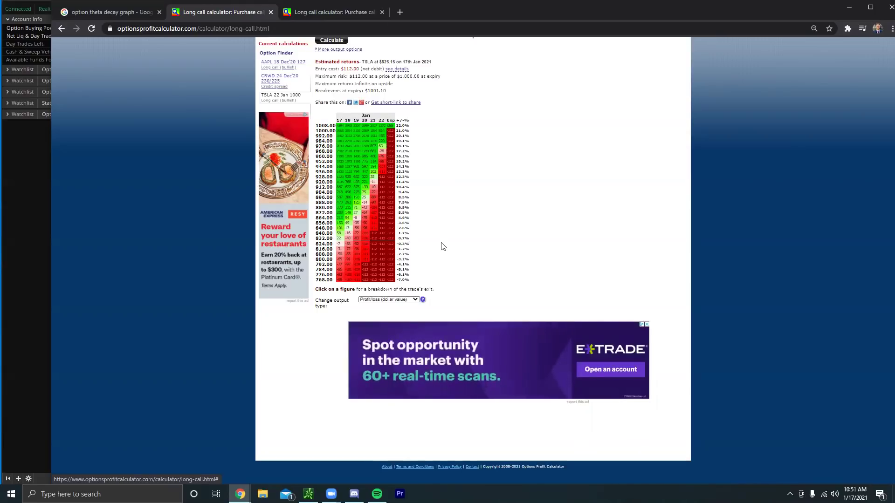
- Compare the weekly options section of the theta decay graph with the $1000 call's day-by-day profit table
{"action": "left_click", "coordinate": [137, 13]}
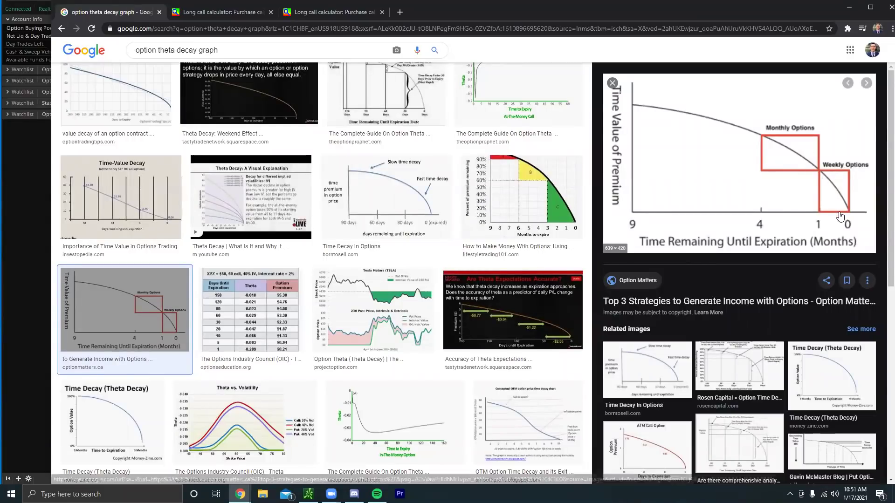
{"action": "left_click", "coordinate": [212, 17]}
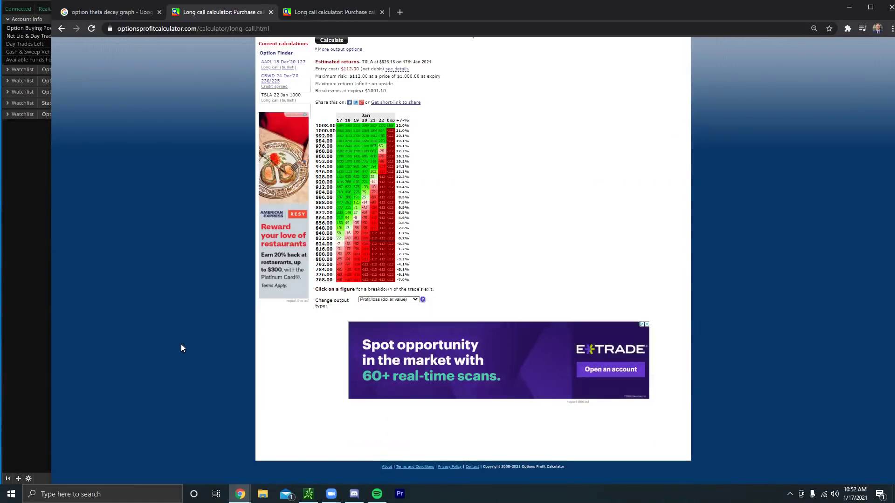
{"action": "mouse_move", "coordinate": [343, 241]}
{"action": "mouse_move", "coordinate": [373, 201]}
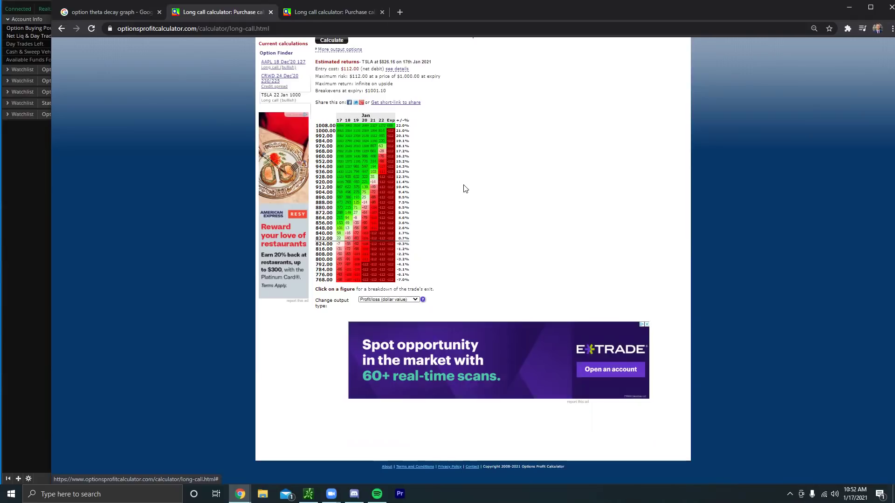
- Switch to thinkorswim and display the TSLA daily price chart
{"action": "left_click", "coordinate": [41, 213]}
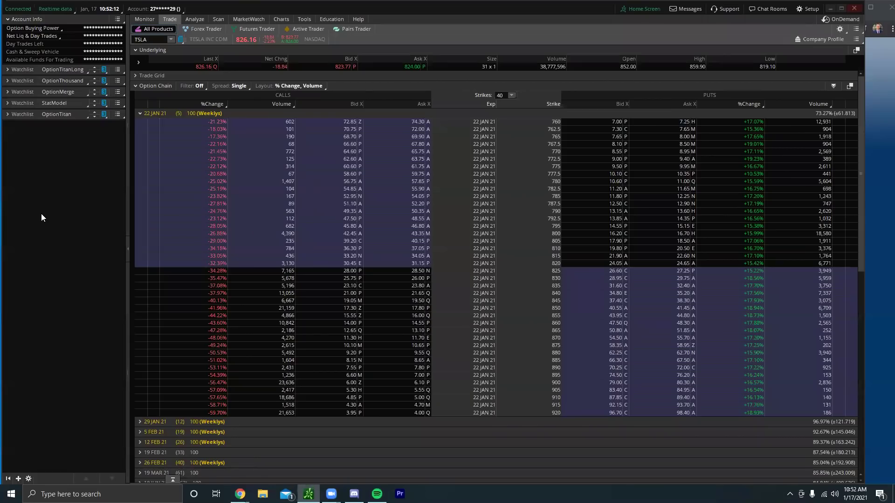
{"action": "left_click", "coordinate": [281, 19]}
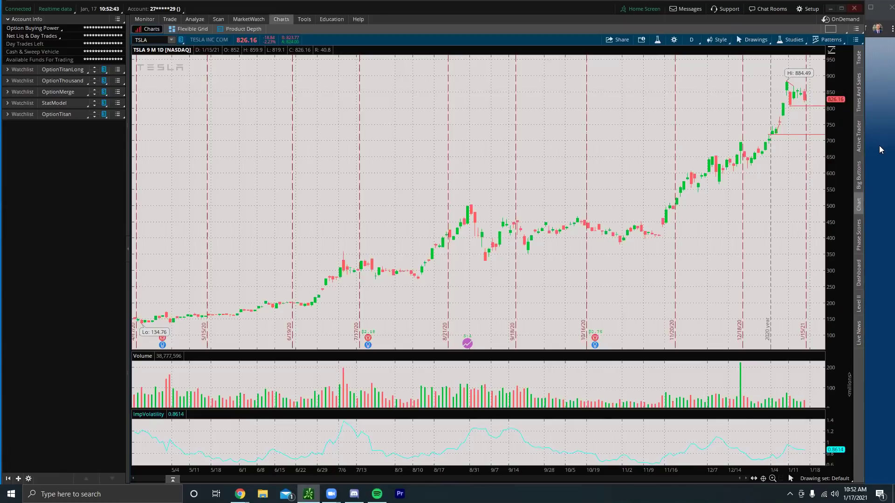
- Switch to Chrome and compare the TSLA $1000 call's return table with the $600 call's across the dates to expiry
{"action": "key", "text": "alt+Tab"}
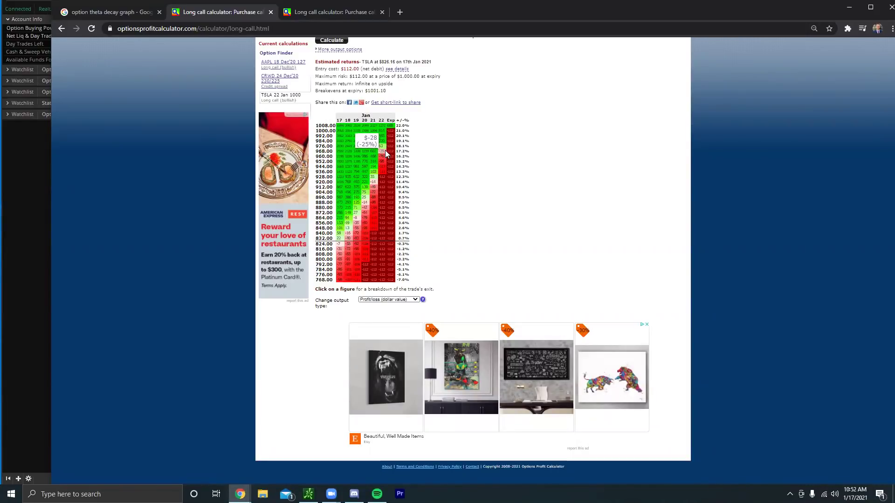
{"action": "mouse_move", "coordinate": [387, 142]}
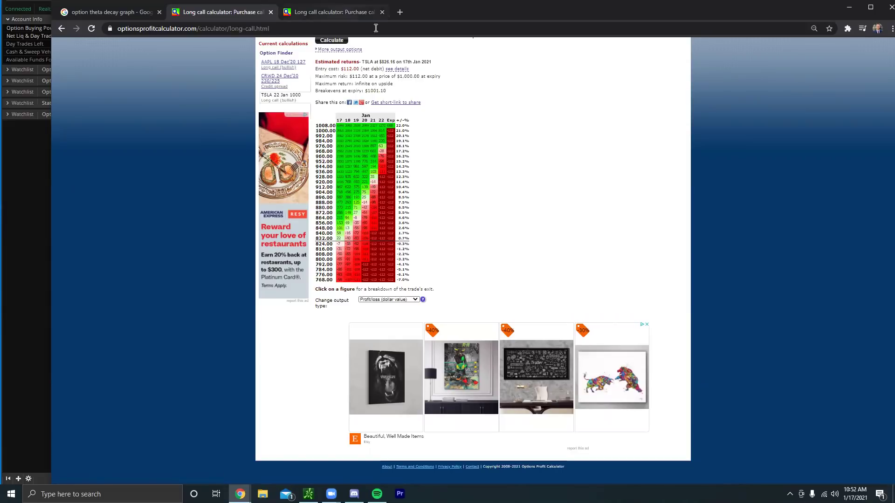
{"action": "key", "text": "ctrl+Tab"}
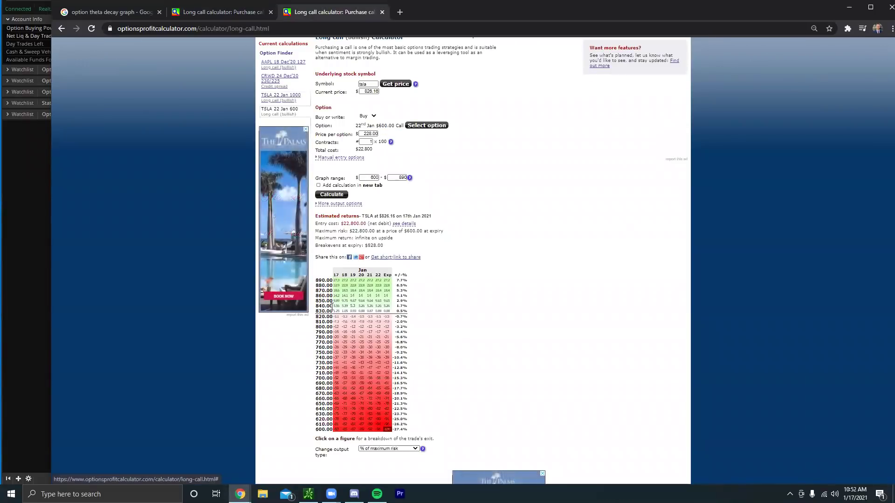
{"action": "mouse_move", "coordinate": [334, 308]}
{"action": "mouse_move", "coordinate": [365, 308]}
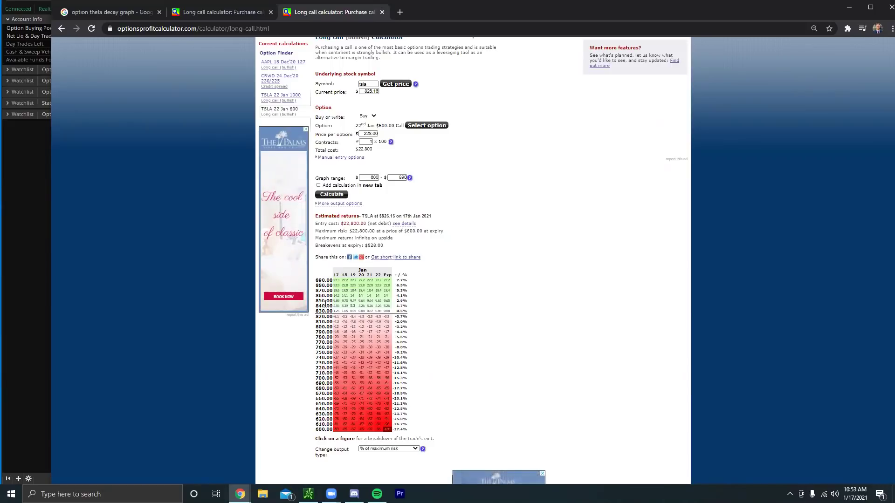
{"action": "left_click", "coordinate": [230, 12]}
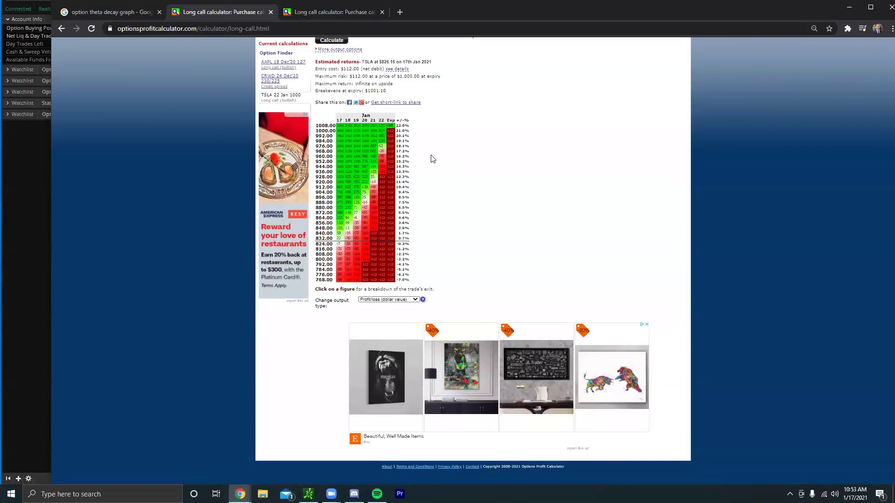
{"action": "left_click", "coordinate": [336, 14]}
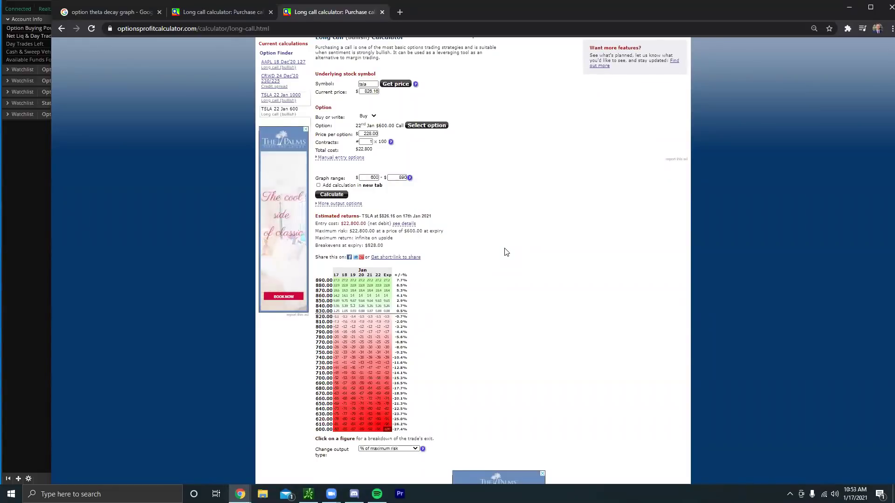
- Revisit the theta decay graph and switch to thinkorswim to view the TSLA option chain
{"action": "left_click", "coordinate": [67, 14]}
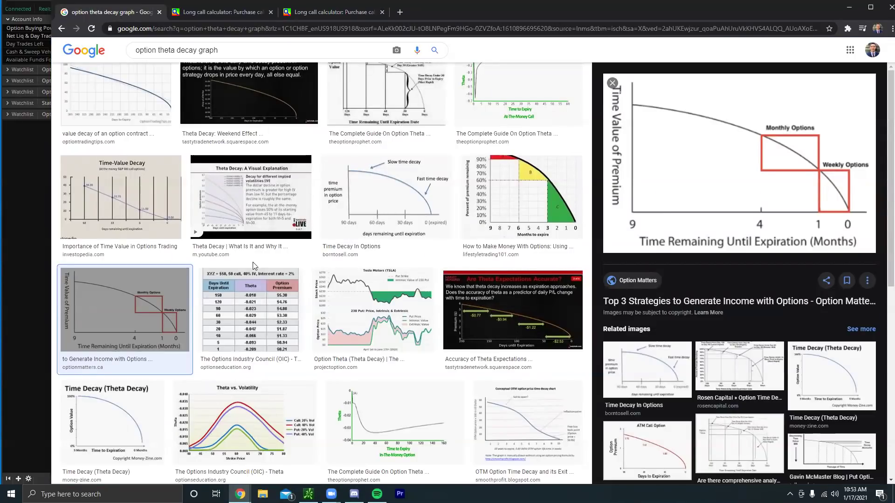
{"action": "left_click", "coordinate": [22, 211]}
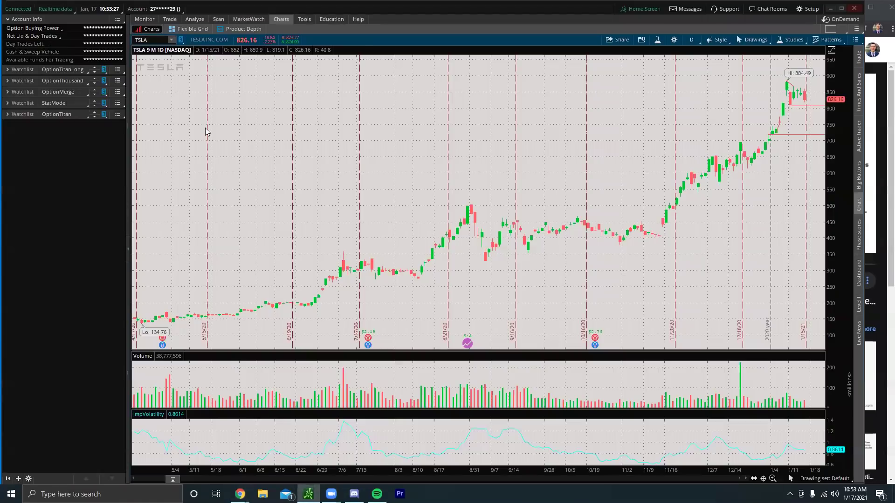
{"action": "left_click", "coordinate": [171, 19]}
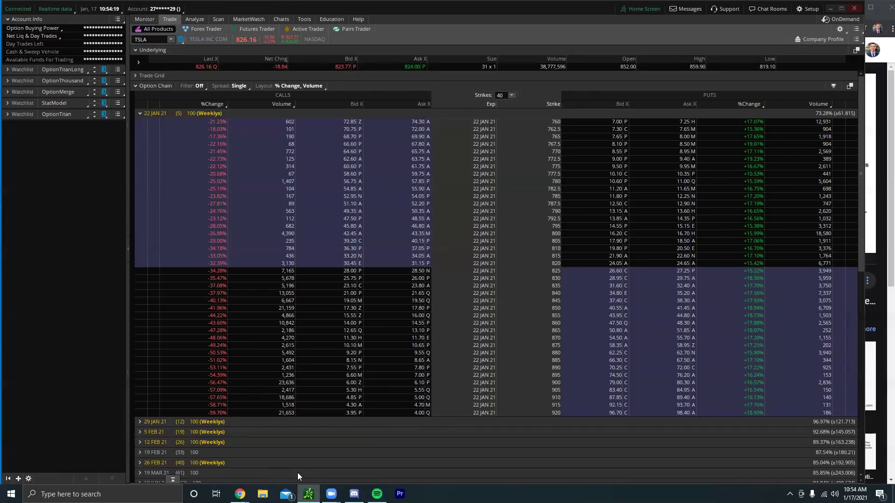
- In Chrome, move the $600 call calculator into its own window and place it beside the $1000 call calculator
{"action": "mouse_move", "coordinate": [239, 494]}
{"action": "left_click", "coordinate": [267, 458]}
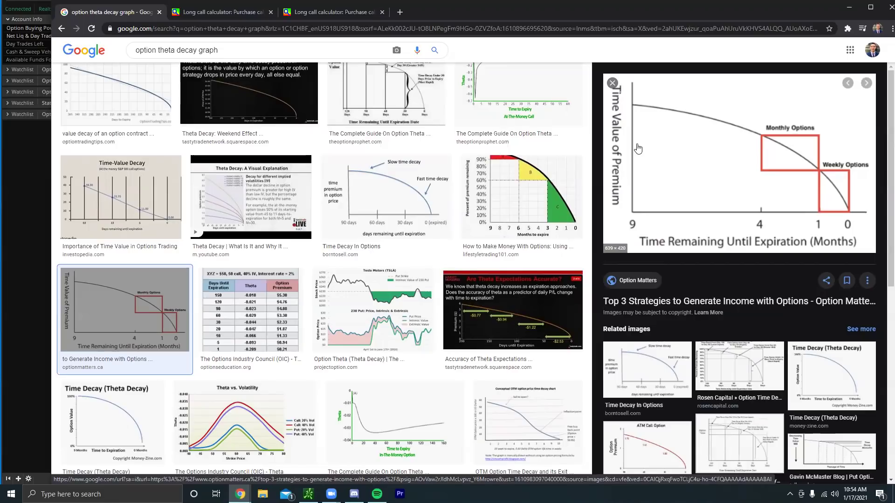
{"action": "left_click", "coordinate": [213, 14]}
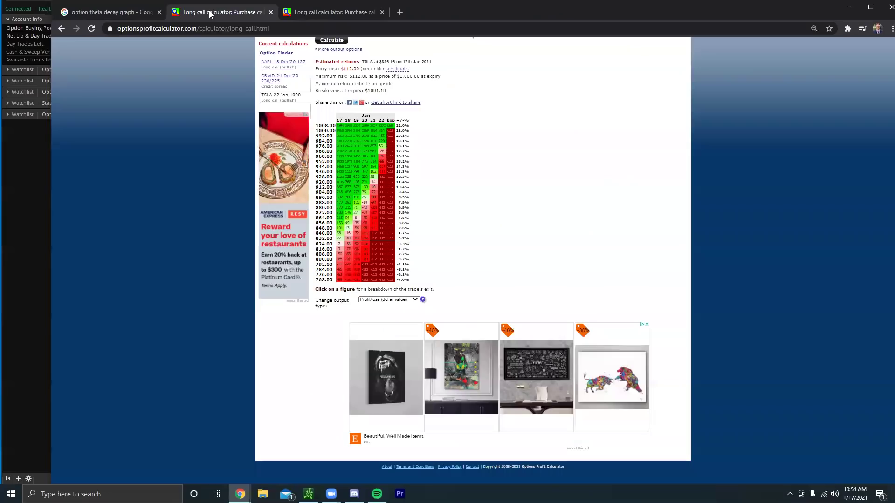
{"action": "left_click_drag", "start_coordinate": [279, 14], "coordinate": [56, 41]}
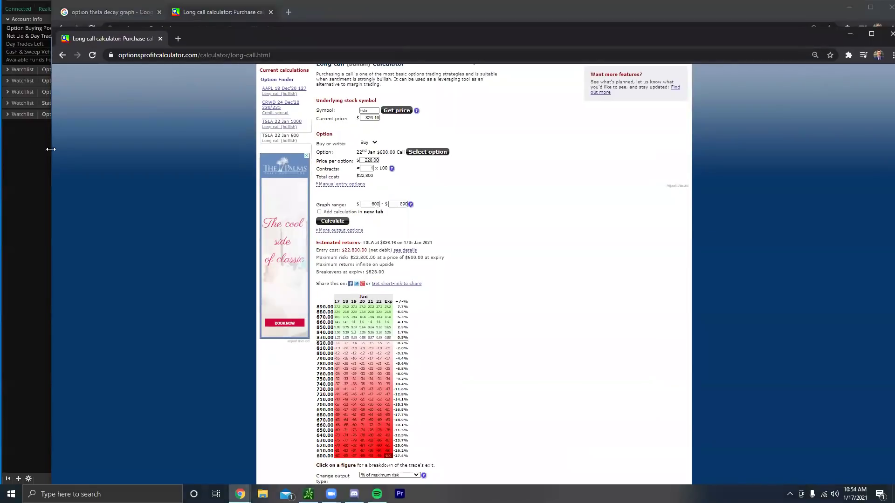
{"action": "left_click_drag", "start_coordinate": [50, 151], "coordinate": [473, 151]}
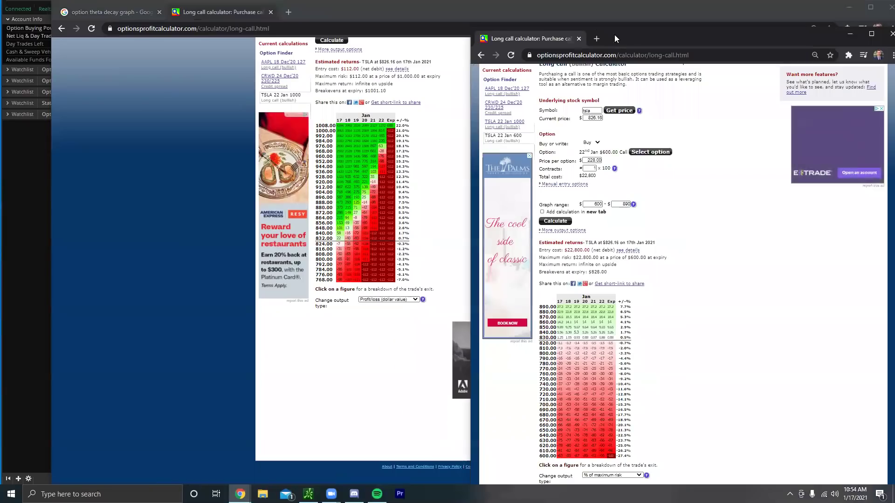
{"action": "key", "text": "super+Right"}
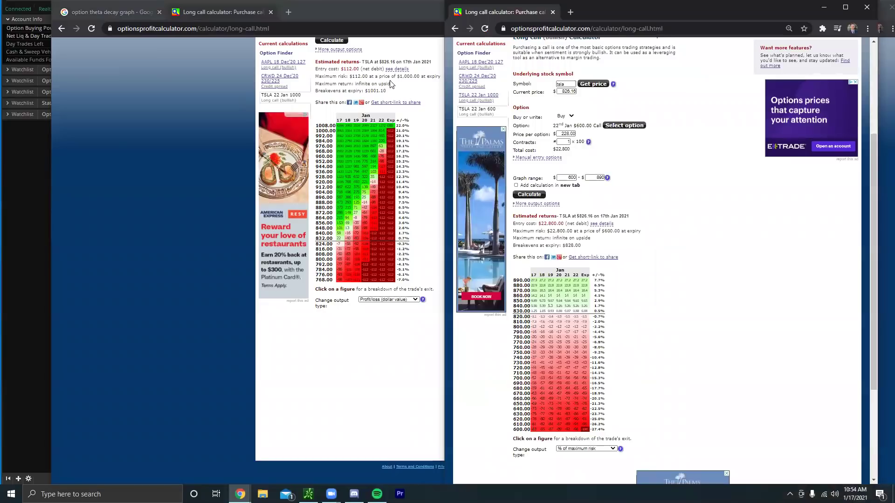
- Compare the $1000 and $600 call profit tables side by side, checking the returns near the current share price
{"action": "scroll", "coordinate": [354, 205], "scroll_direction": "up", "scroll_amount": 4}
{"action": "scroll", "coordinate": [368, 327], "scroll_direction": "down", "scroll_amount": 1}
{"action": "mouse_move", "coordinate": [337, 387]}
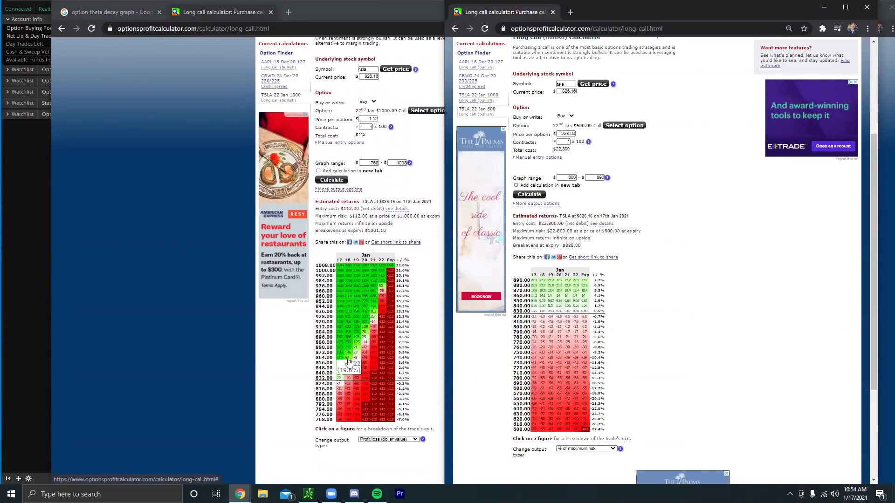
{"action": "mouse_move", "coordinate": [539, 306]}
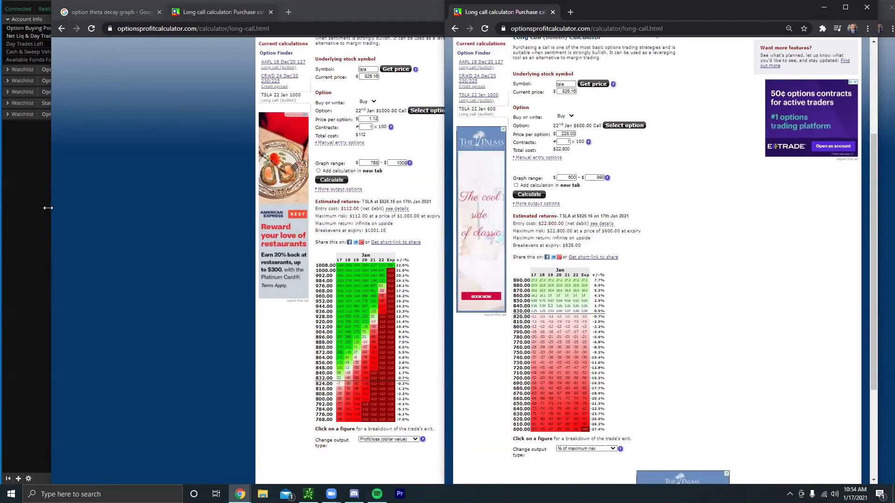
- Switch to thinkorswim and bring the TSLA price chart back up to examine the recent candles
{"action": "left_click", "coordinate": [32, 214]}
{"action": "left_click", "coordinate": [275, 19]}
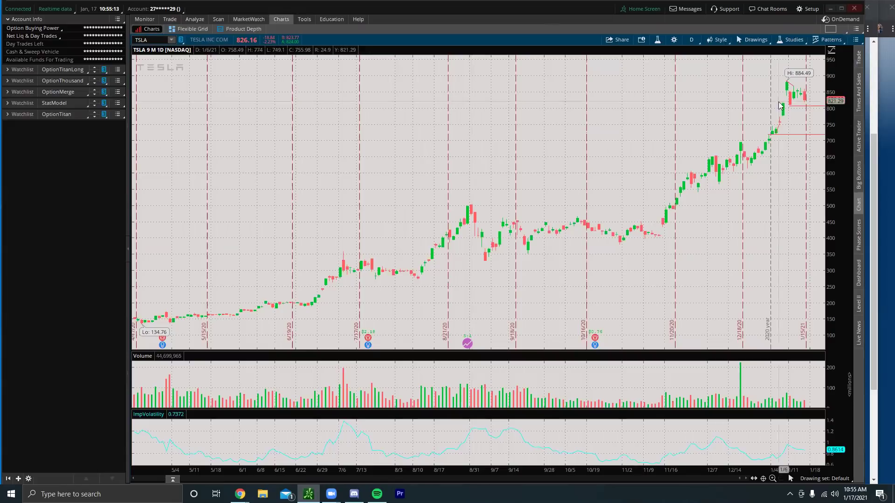
- Compare the $1000 call profit table in Chrome with the TSLA price chart in thinkorswim, checking returns near the current share price
{"action": "left_click", "coordinate": [881, 163]}
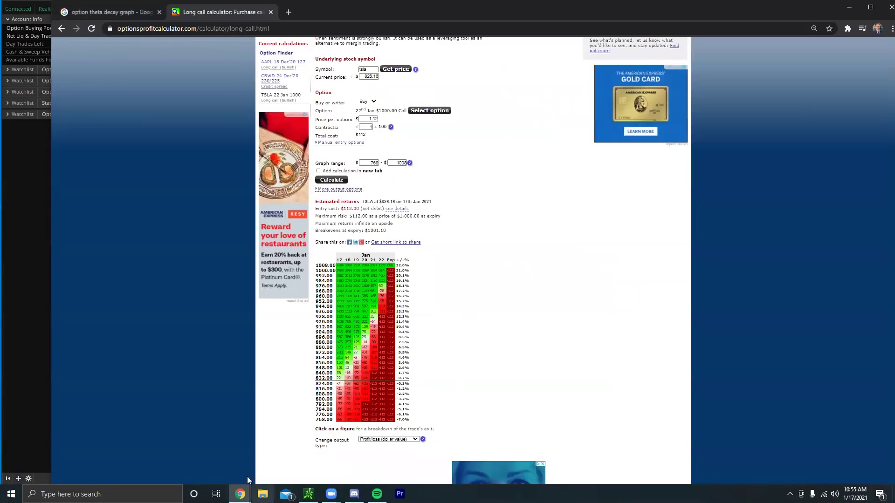
{"action": "left_click", "coordinate": [18, 367]}
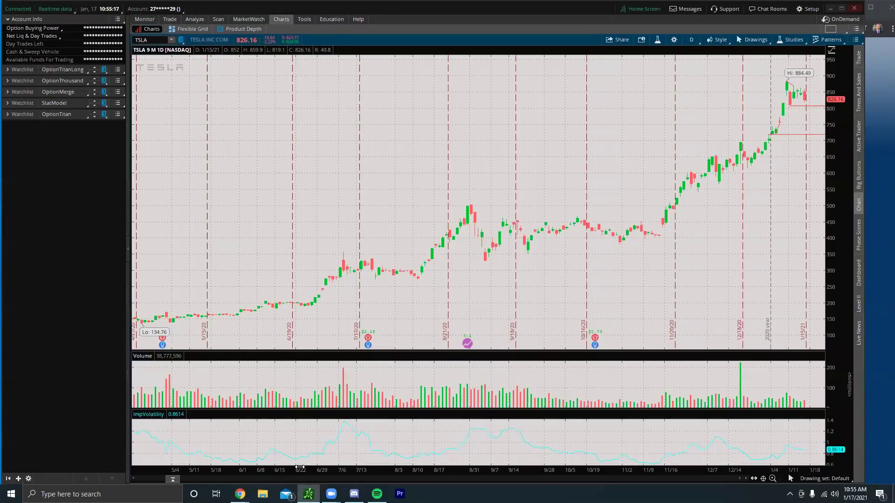
{"action": "left_click", "coordinate": [882, 335]}
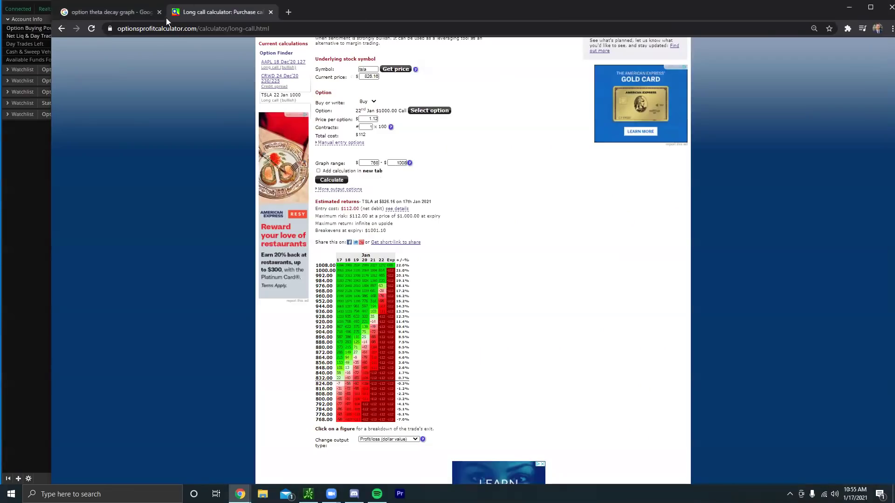
{"action": "mouse_move", "coordinate": [375, 379]}
{"action": "left_click", "coordinate": [35, 204]}
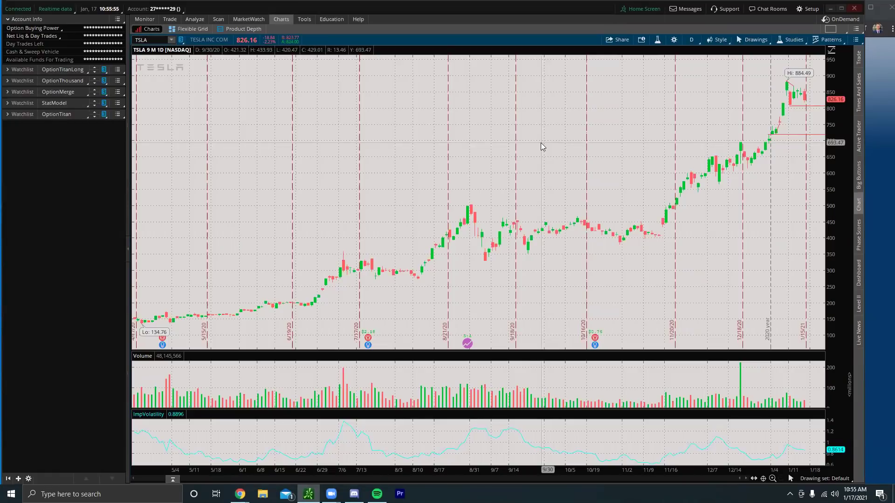
- In Chrome, calculate the profit table for the 29 Jan TSLA $1100 call at the 4.25 ask, and return to the thinkorswim chart
{"action": "left_click", "coordinate": [878, 214]}
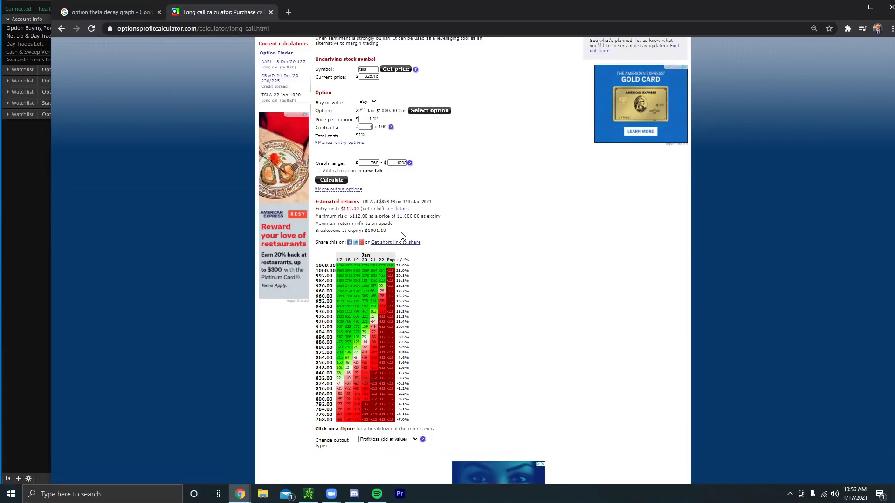
{"action": "scroll", "coordinate": [508, 254], "scroll_direction": "up", "scroll_amount": 1}
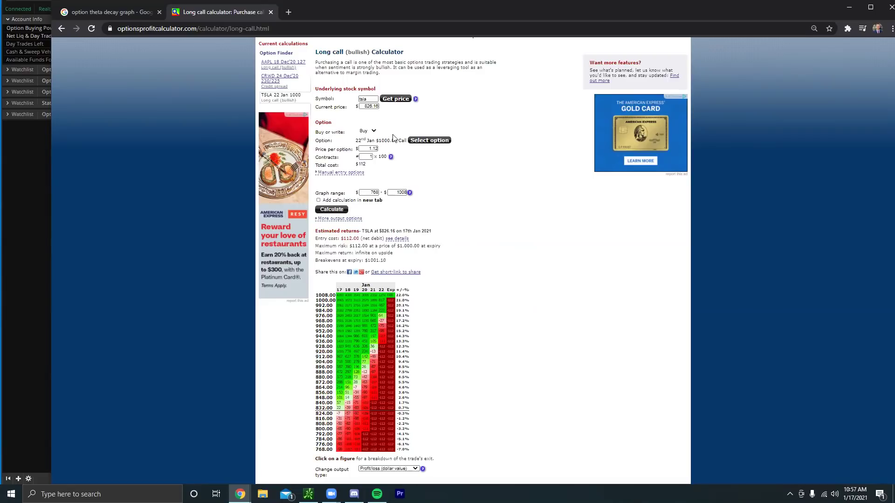
{"action": "left_click", "coordinate": [418, 141]}
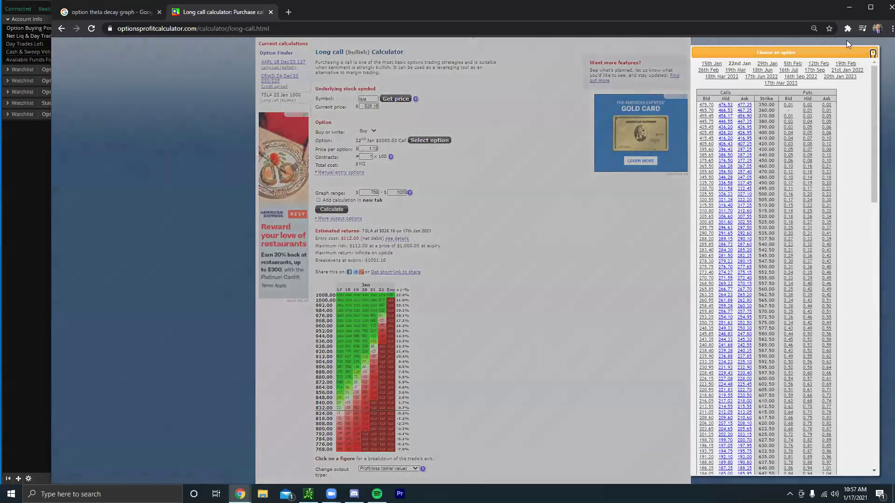
{"action": "left_click", "coordinate": [767, 64]}
{"action": "scroll", "coordinate": [766, 212], "scroll_direction": "down", "scroll_amount": 10}
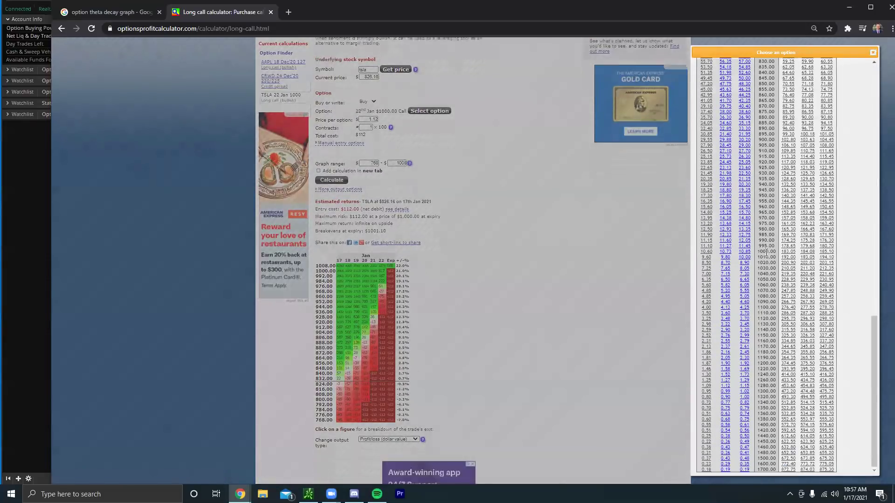
{"action": "left_click", "coordinate": [744, 309]}
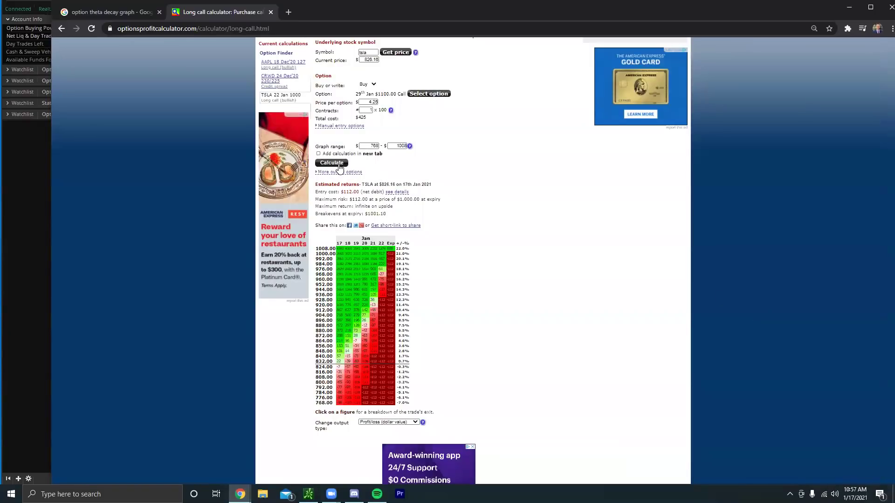
{"action": "left_click", "coordinate": [339, 164]}
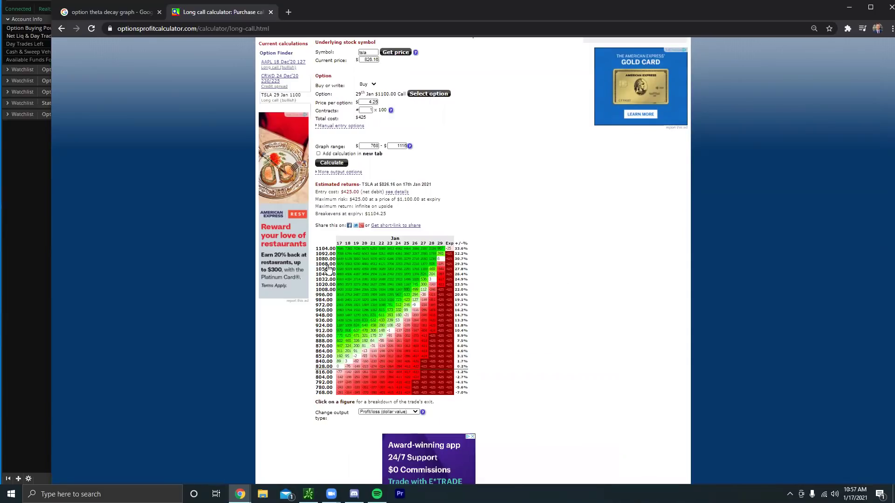
{"action": "left_click", "coordinate": [27, 223]}
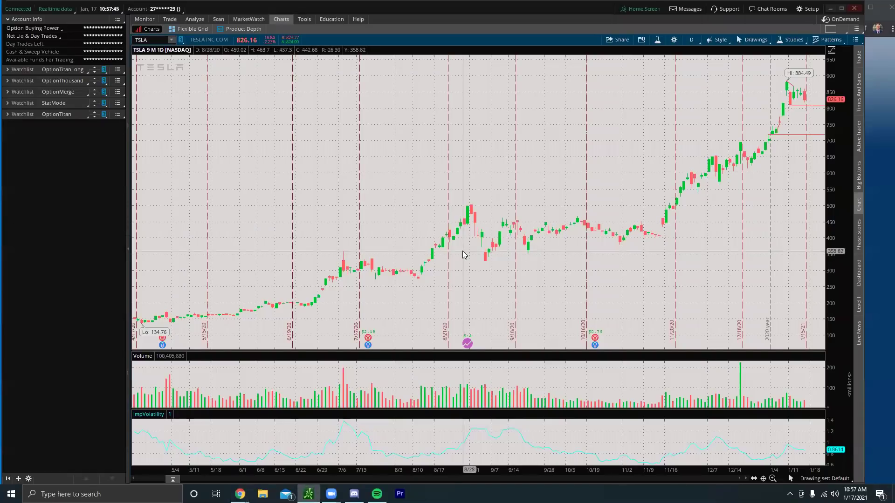